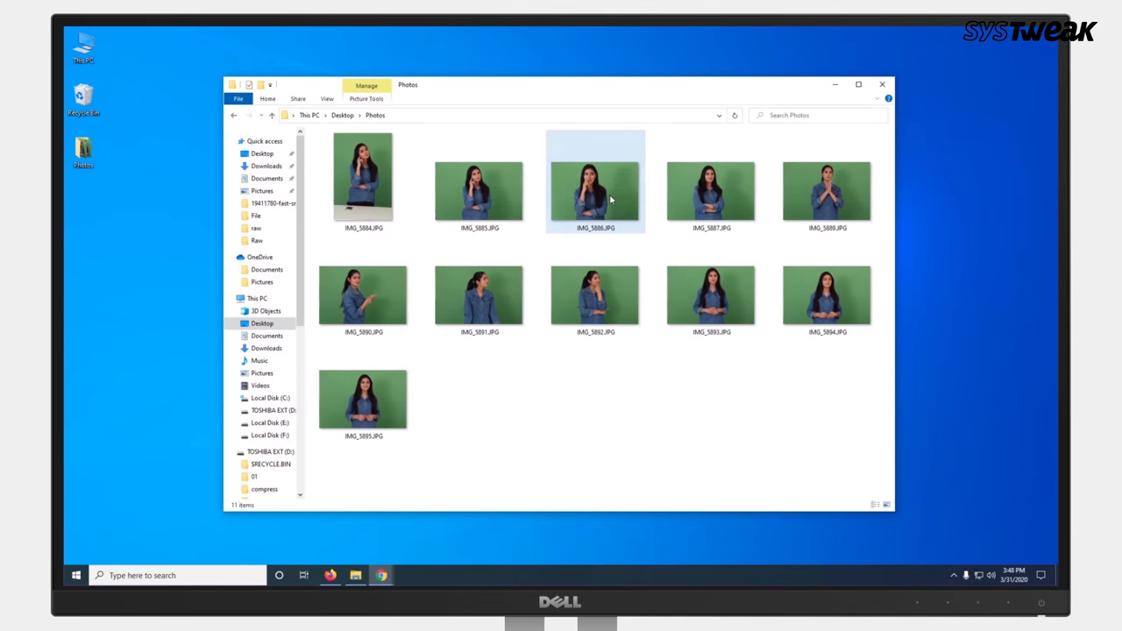
Show the Details properties of IMG_5886.JPG with its camera, exposure and file metadata
right_click(611, 199)
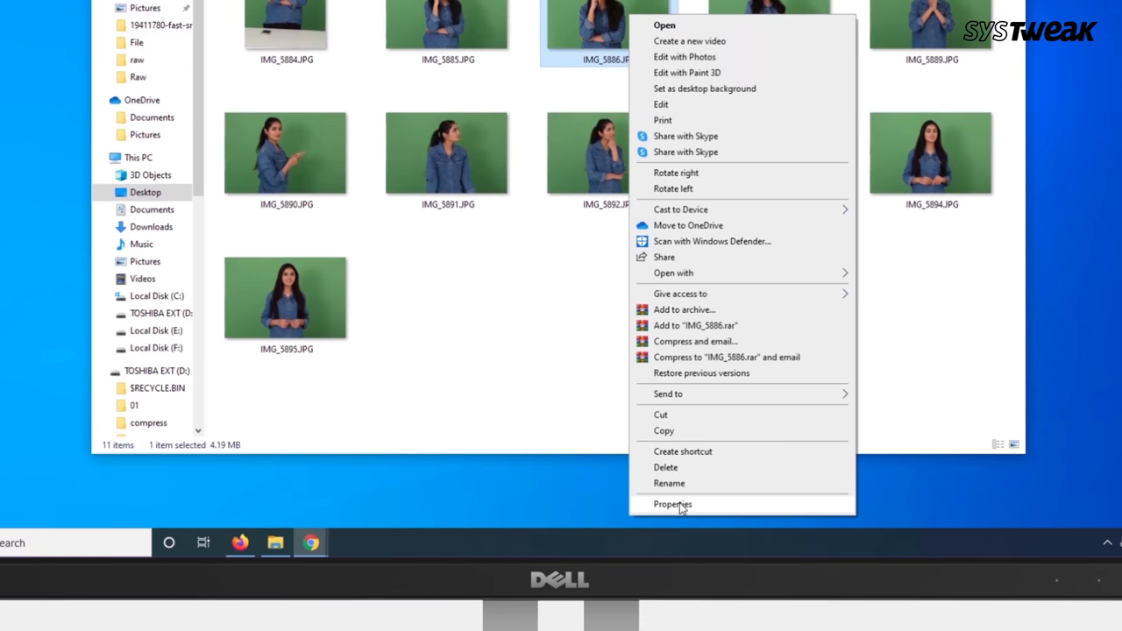
click(679, 503)
click(531, 142)
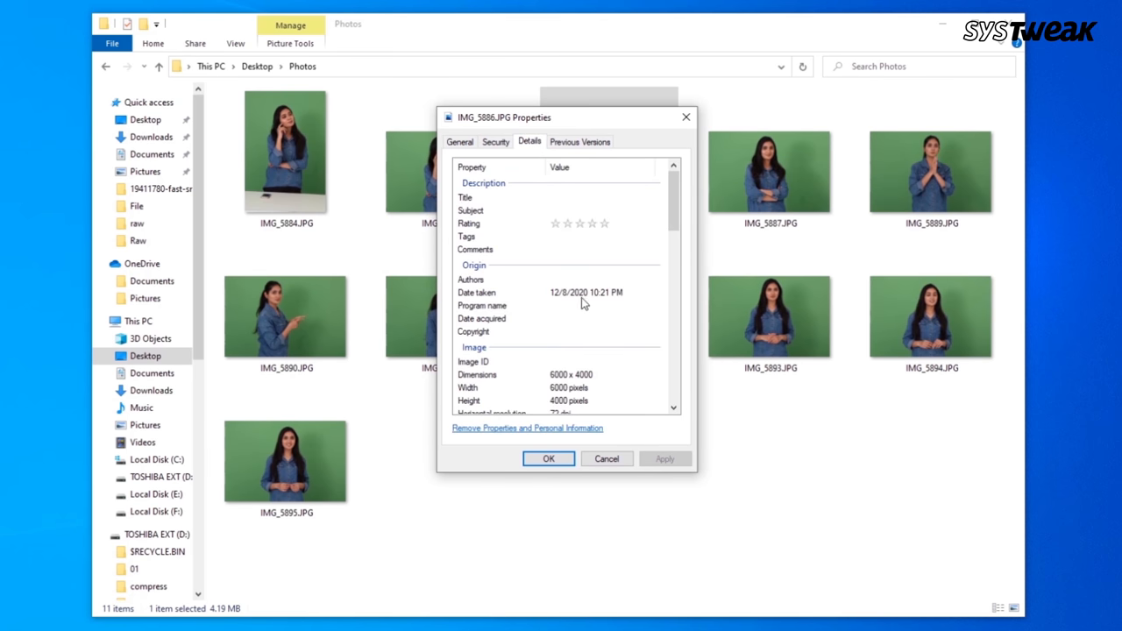
scroll(586, 313, down, 3)
scroll(587, 313, down, 3)
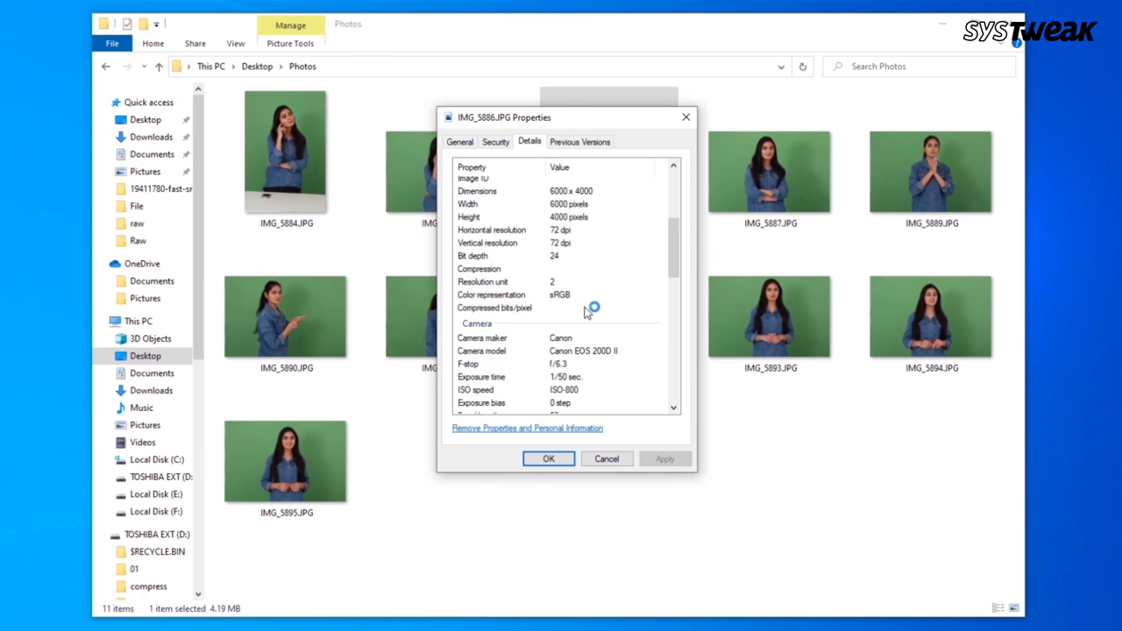
scroll(588, 313, down, 3)
scroll(585, 313, down, 2)
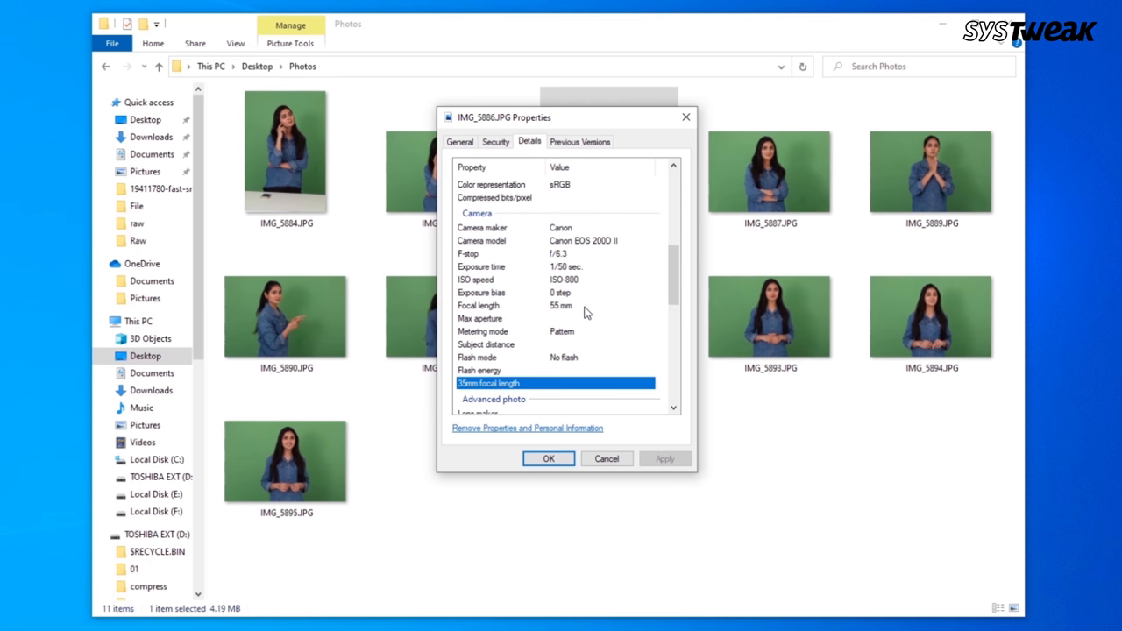
scroll(596, 303, down, 3)
scroll(596, 302, down, 3)
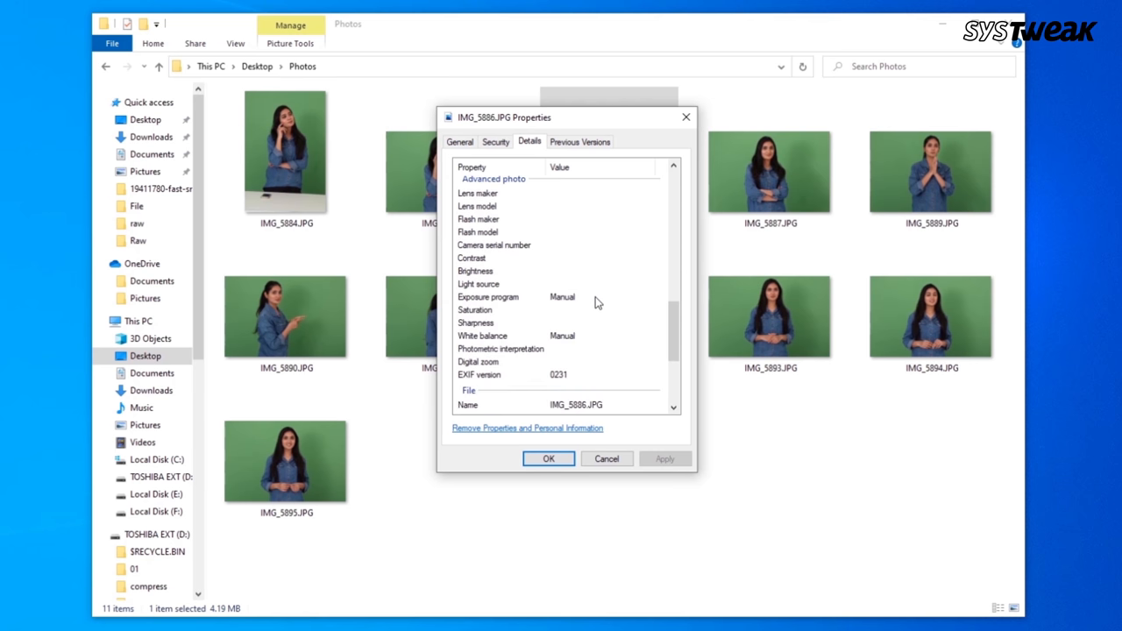
scroll(596, 302, down, 3)
scroll(596, 301, down, 2)
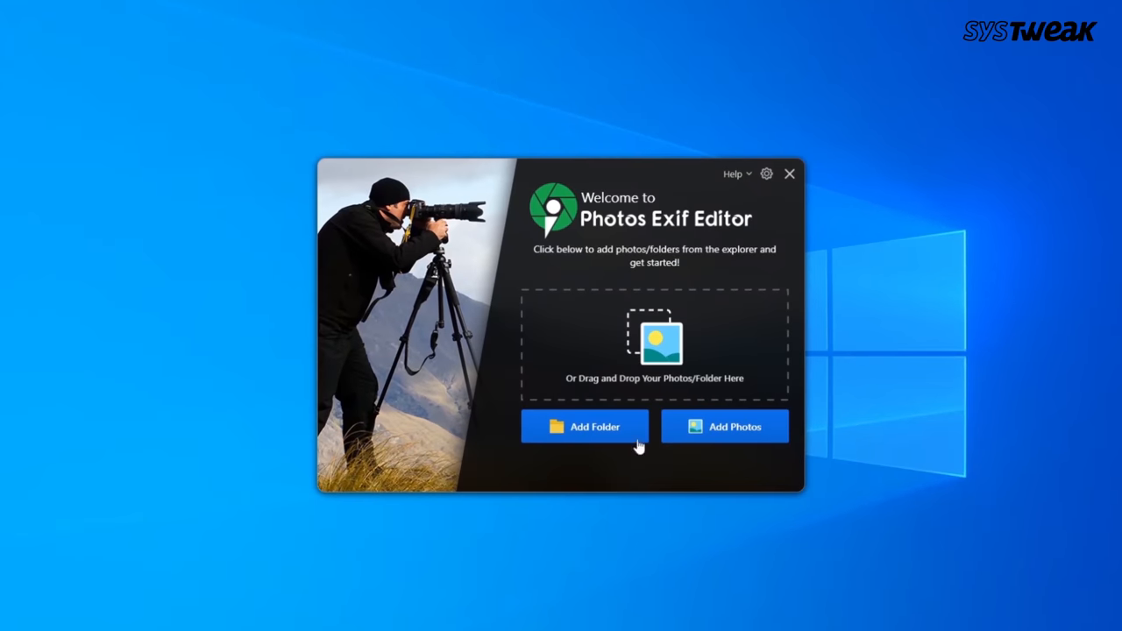
Add the whole Desktop Photos folder so all 12 photos are loaded
click(609, 378)
click(396, 212)
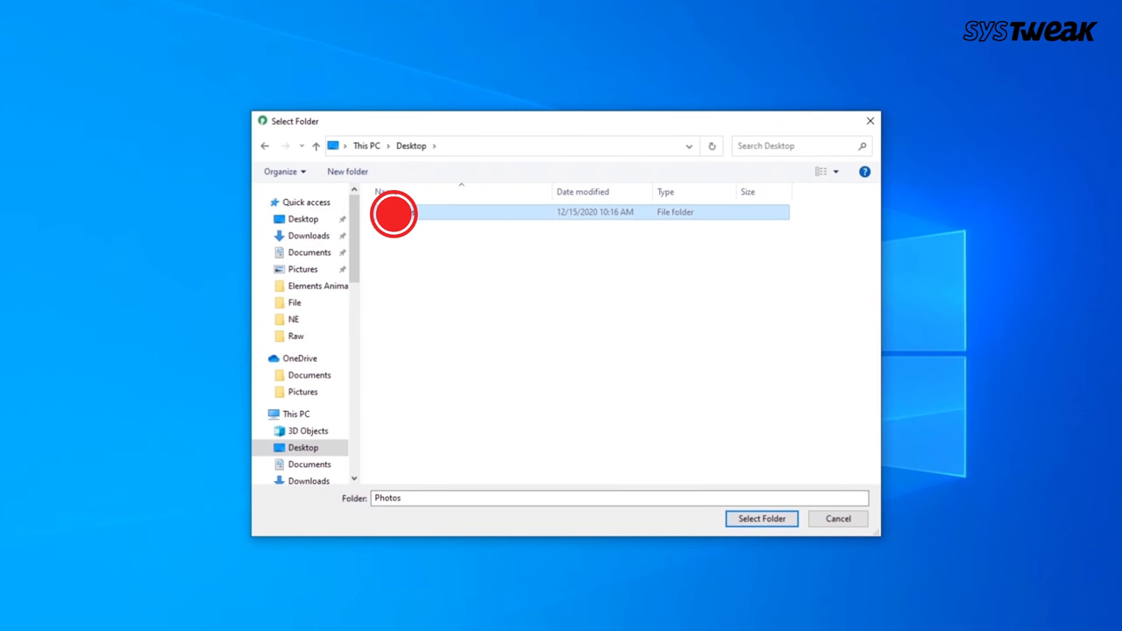
click(739, 516)
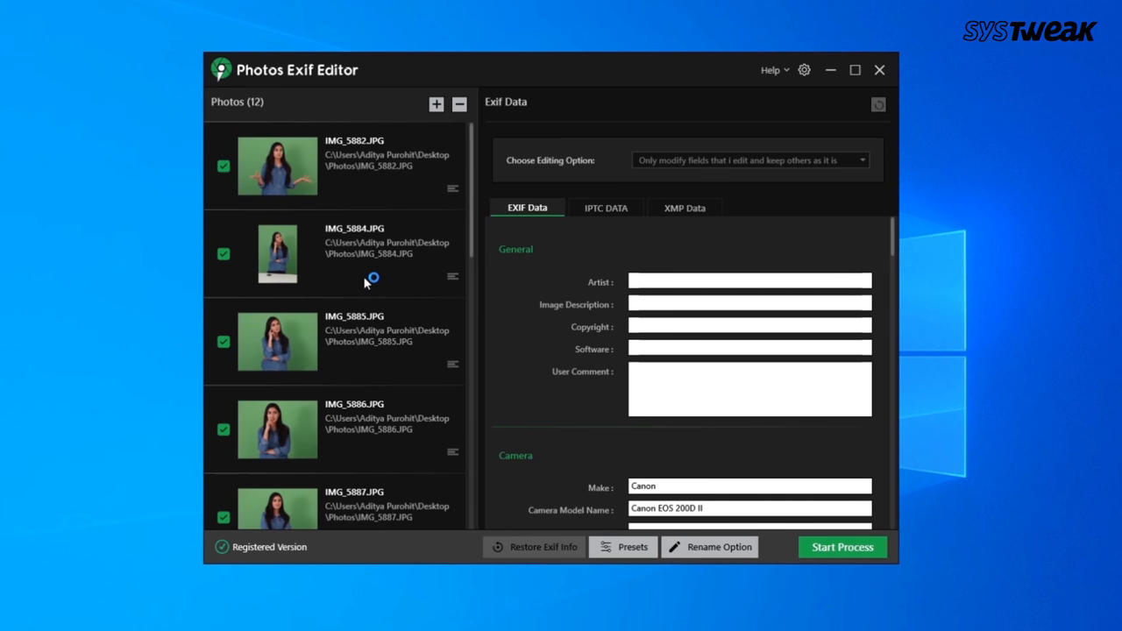
scroll(543, 237, down, 1)
scroll(614, 263, down, 2)
scroll(692, 295, down, 1)
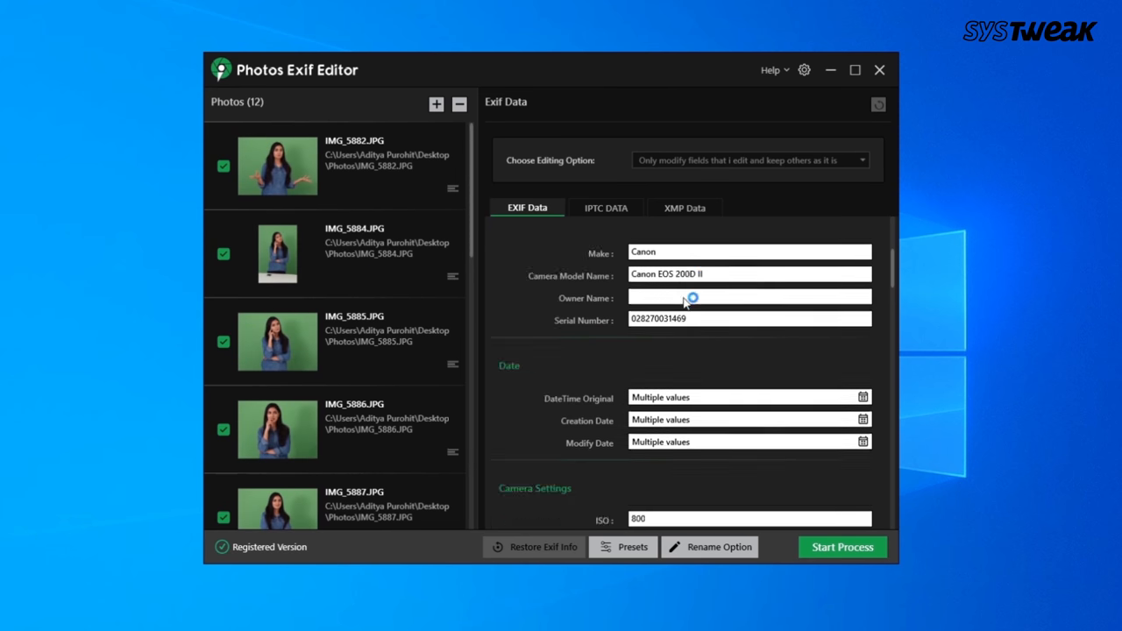
scroll(687, 302, down, 2)
scroll(686, 302, down, 2)
scroll(687, 302, down, 1)
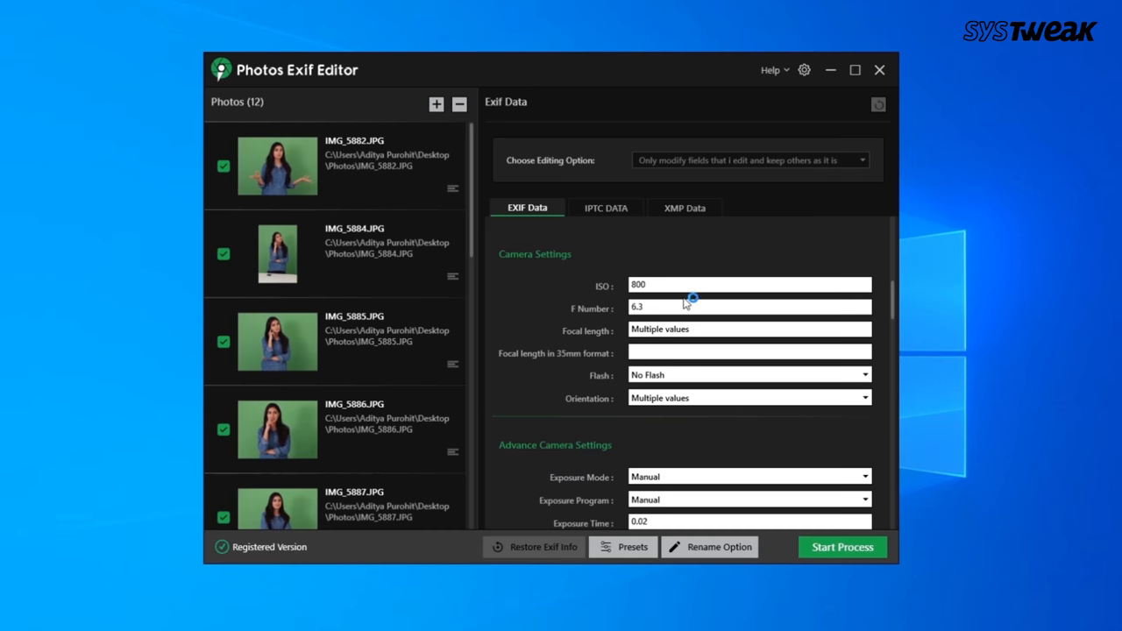
scroll(687, 302, down, 3)
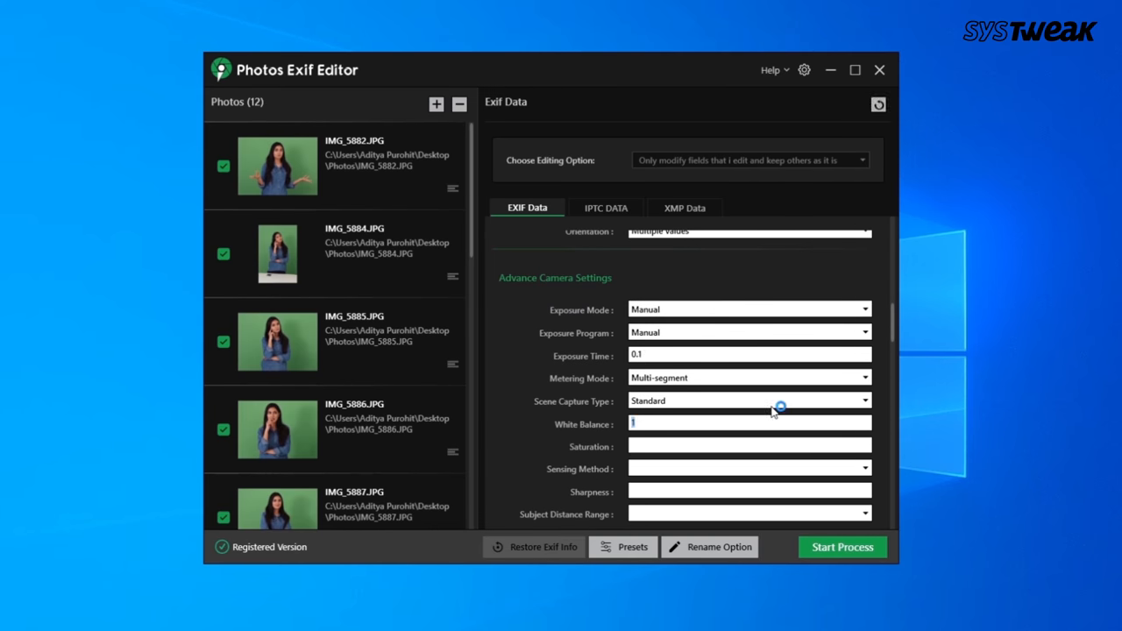
scroll(766, 423, down, 4)
scroll(762, 427, down, 2)
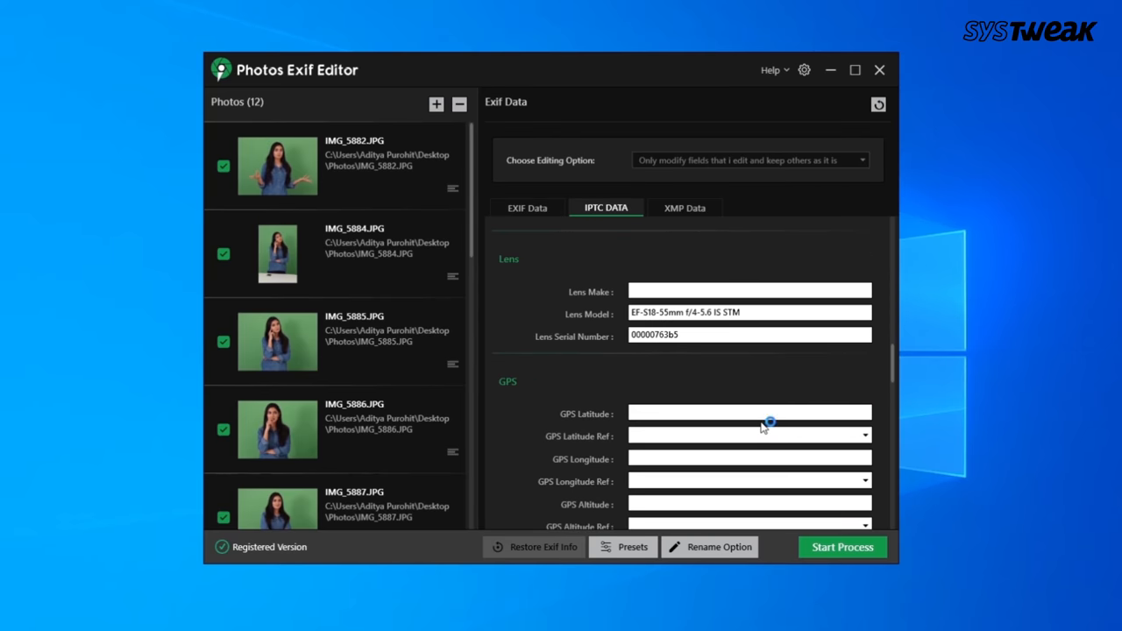
scroll(762, 426, down, 2)
scroll(763, 423, down, 3)
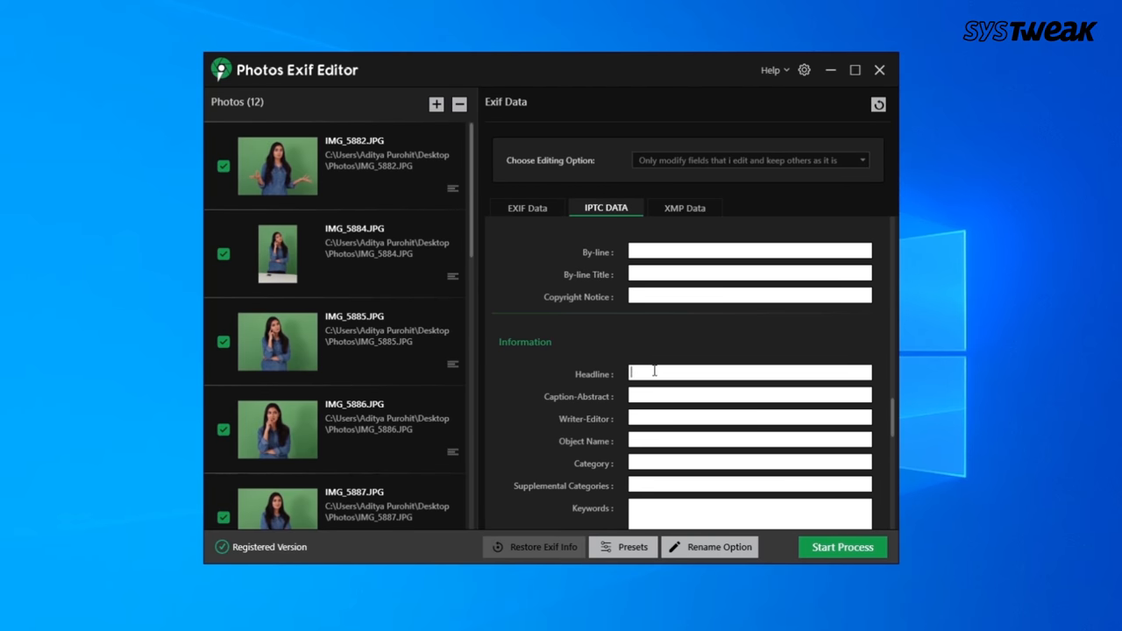
scroll(700, 338, down, 3)
scroll(698, 329, down, 2)
Edit the Sub-Location field and bring up the preset options
click(696, 322)
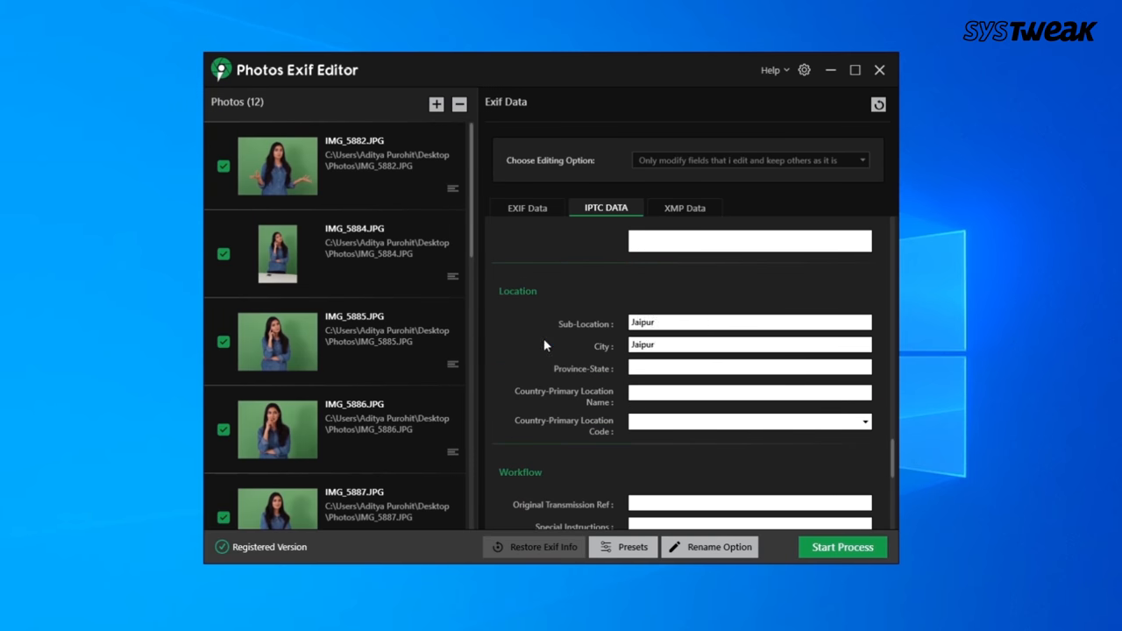
click(624, 546)
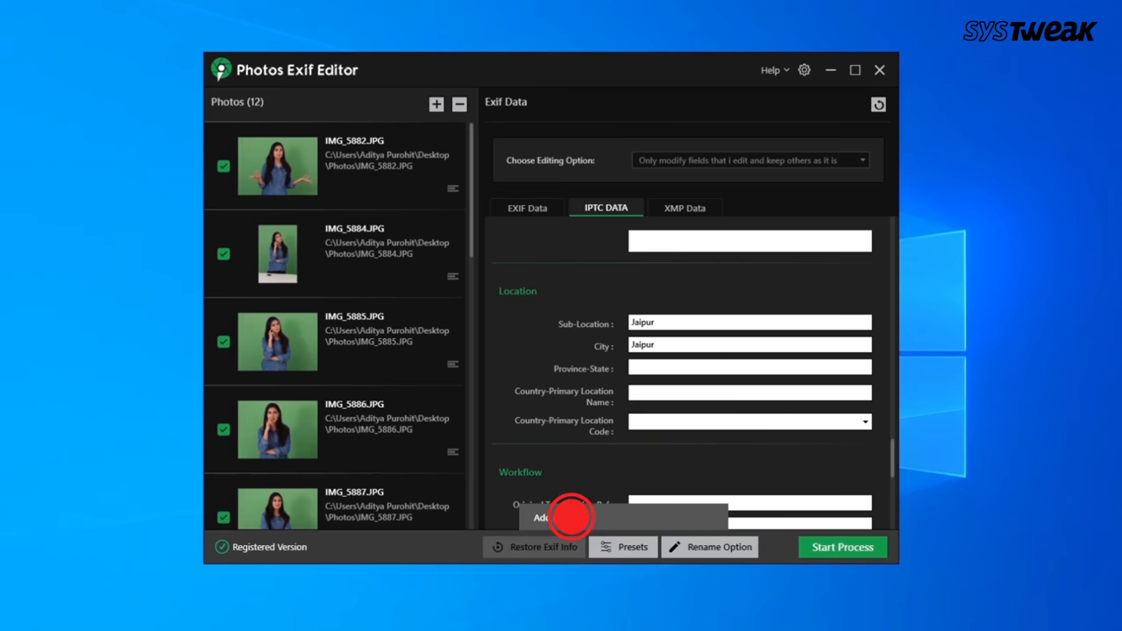
Add a new preset, rename it 'Preset 1' and save it
click(571, 517)
click(422, 119)
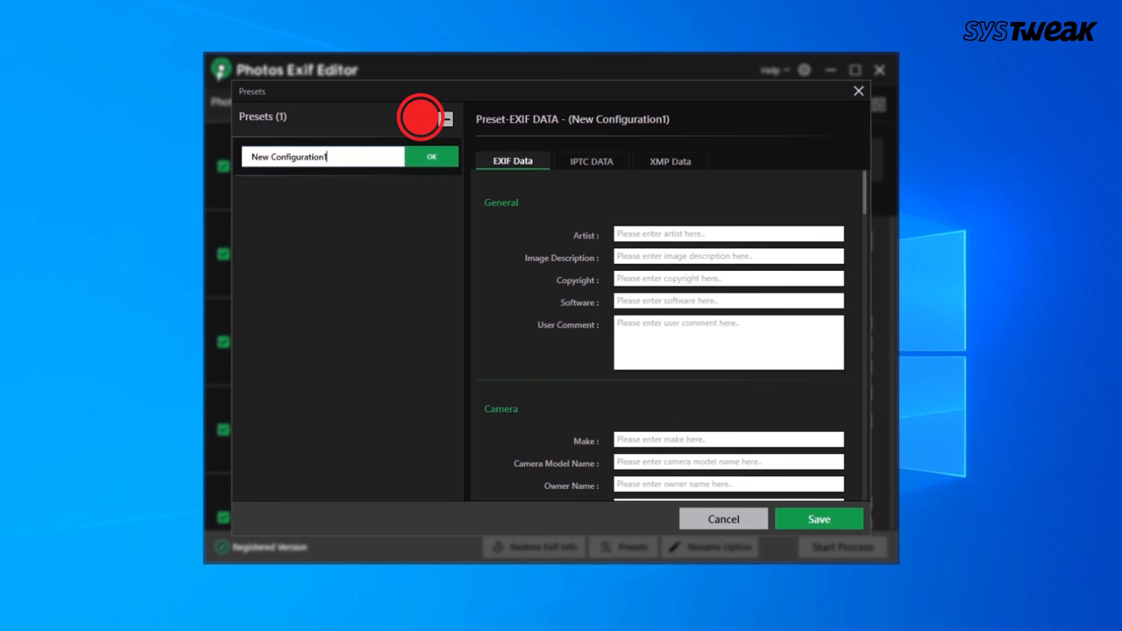
drag(262, 158, 331, 156)
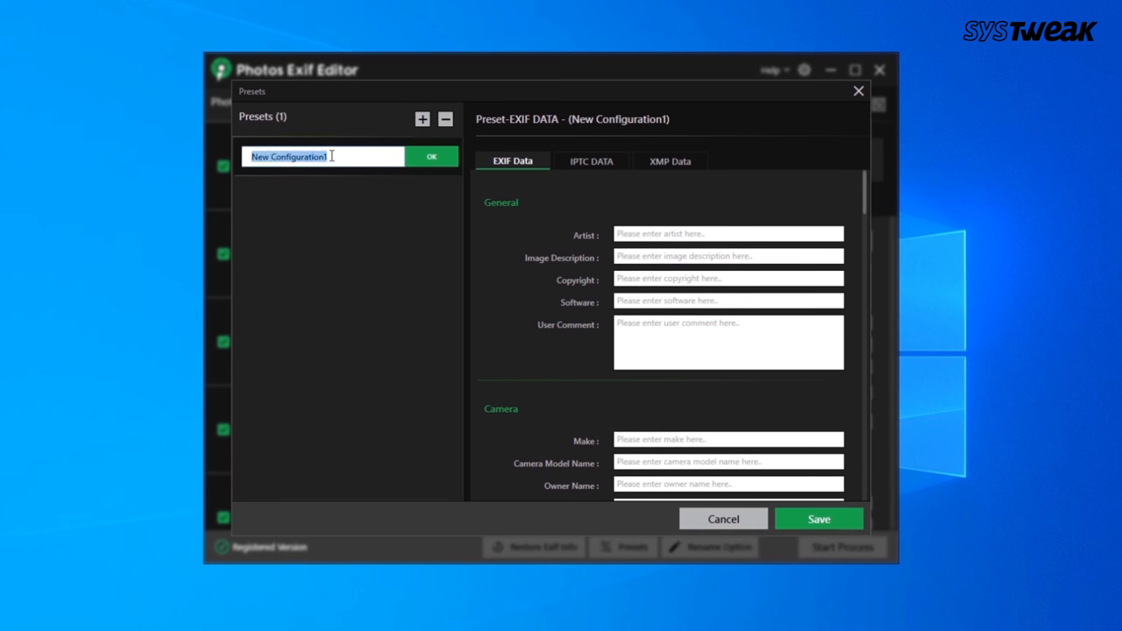
text(Preset 1)
scroll(654, 342, down, 3)
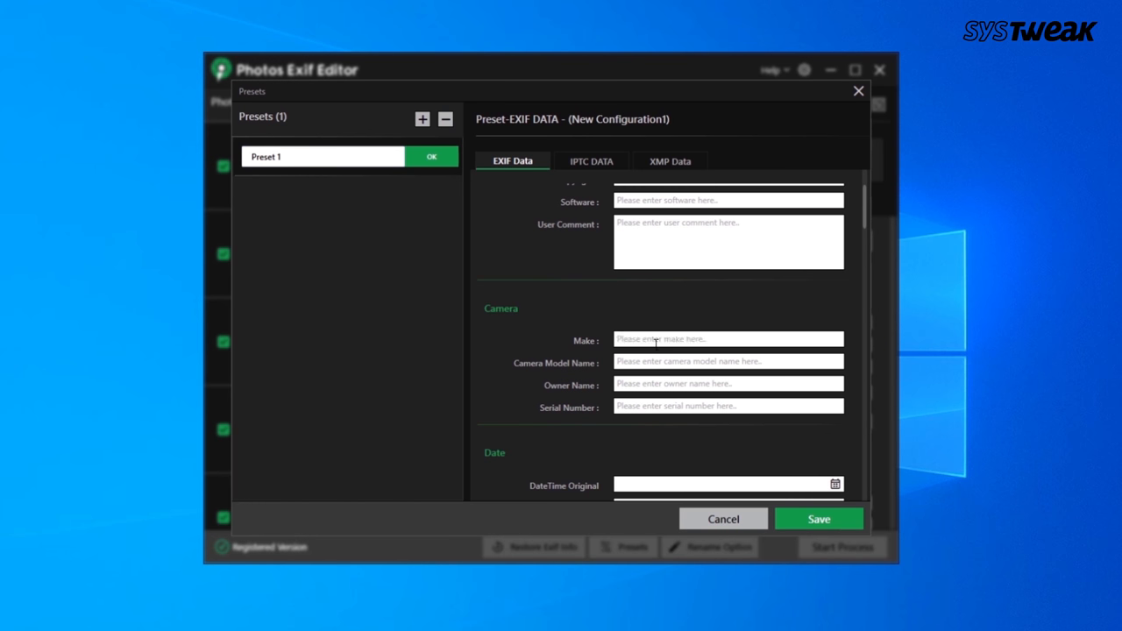
key(Tab)
text(200D)
click(814, 517)
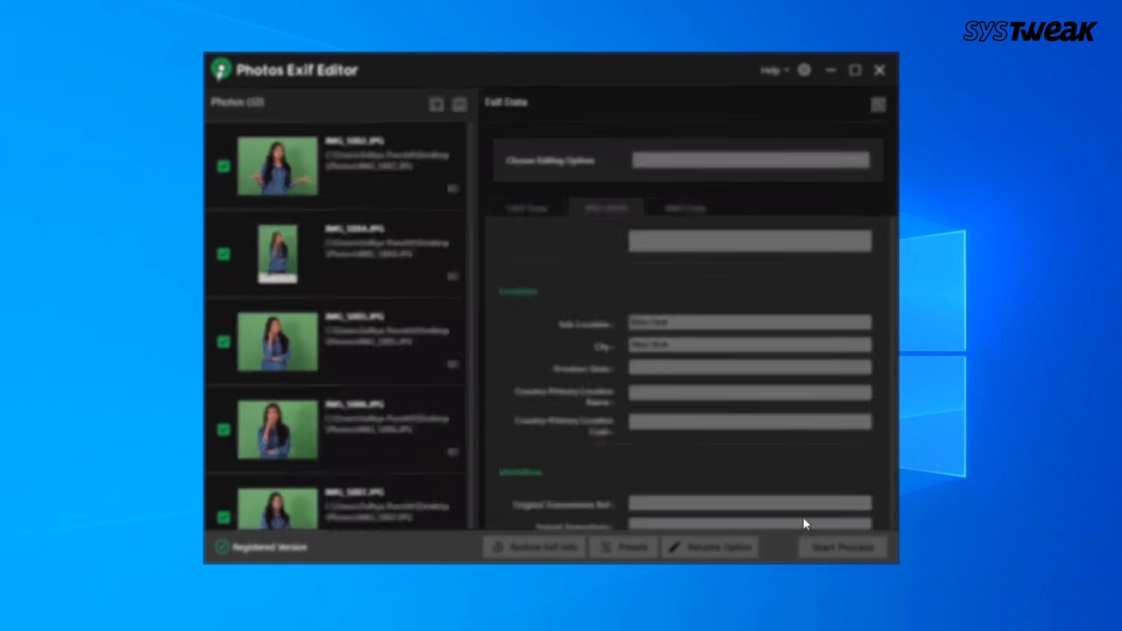
Apply the saved Preset 1 to the loaded photos
click(623, 548)
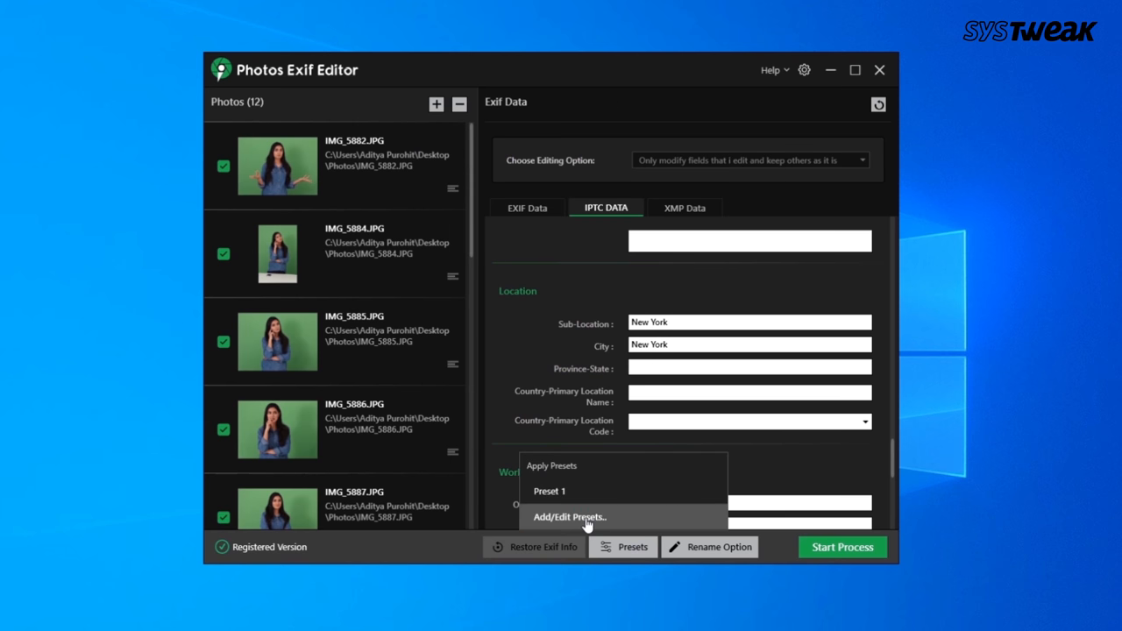
click(584, 490)
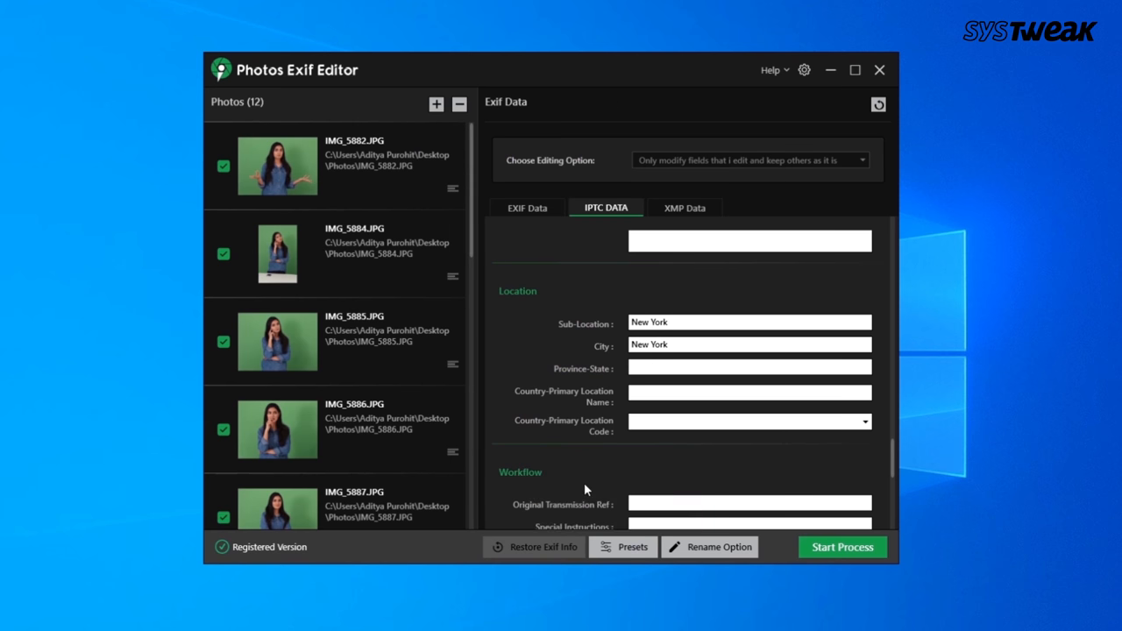
Run the batch process into the Photos folder, processing all 12 photos with zero failures
click(839, 545)
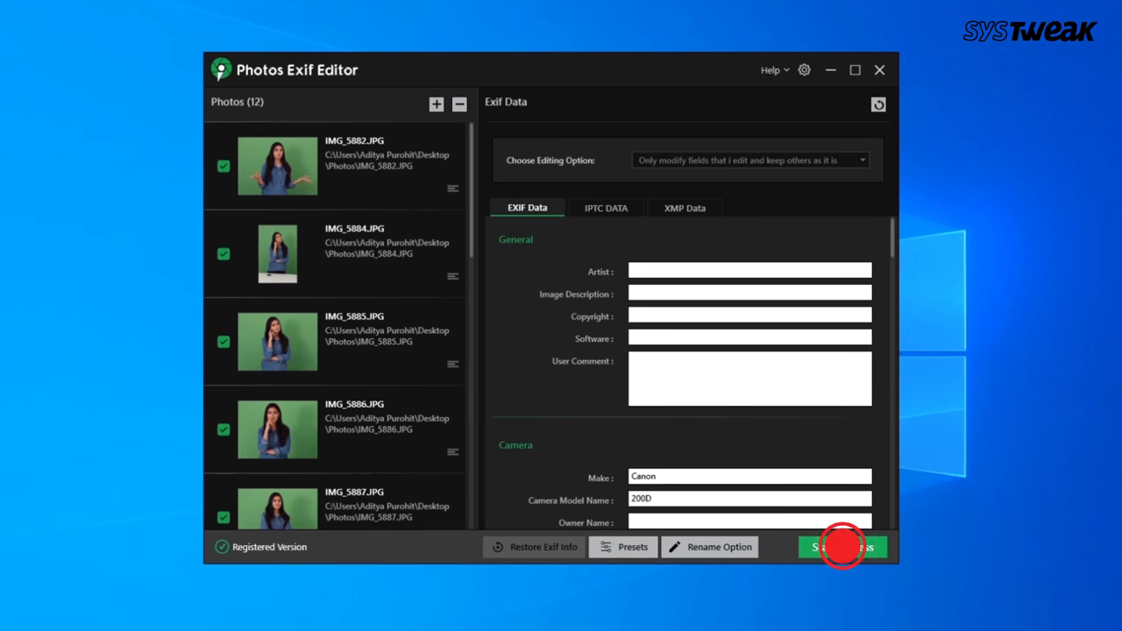
click(359, 154)
click(718, 460)
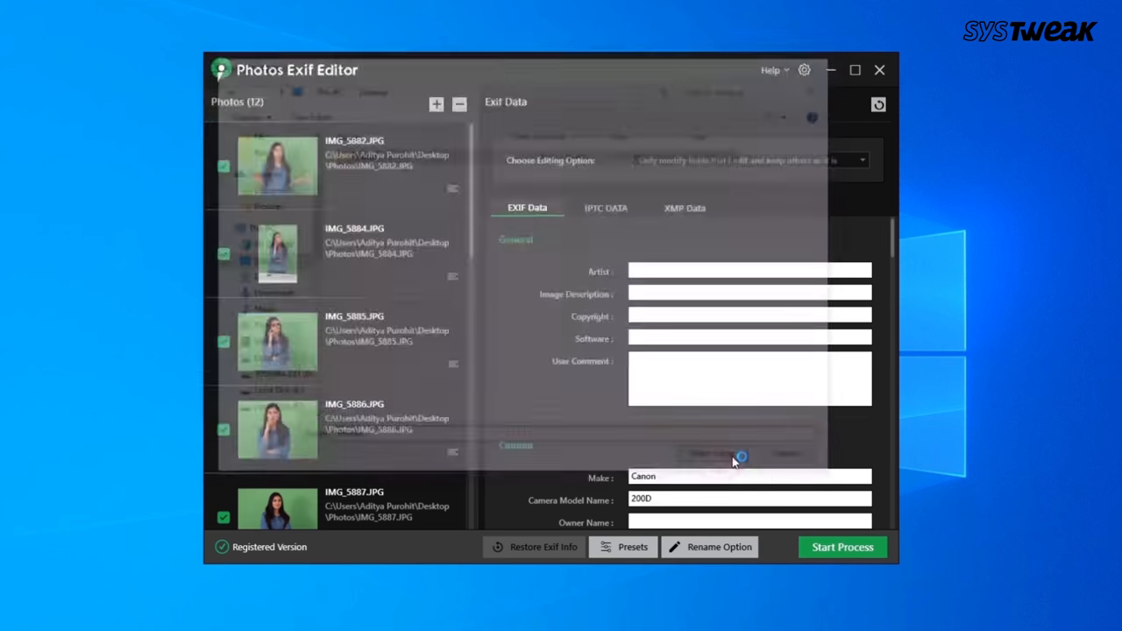
click(629, 386)
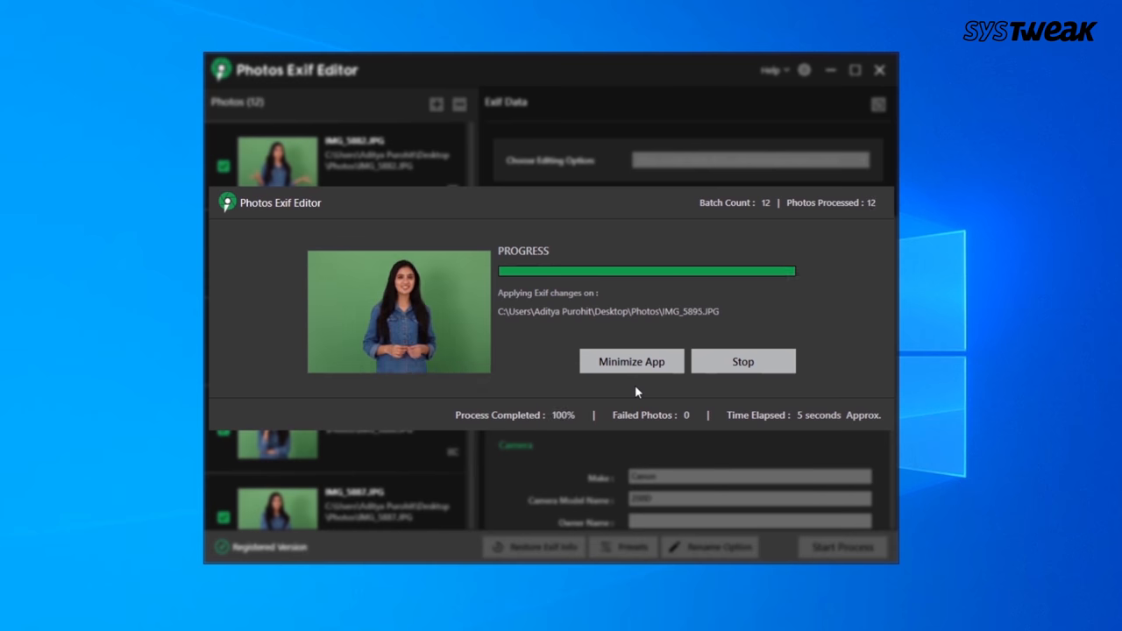